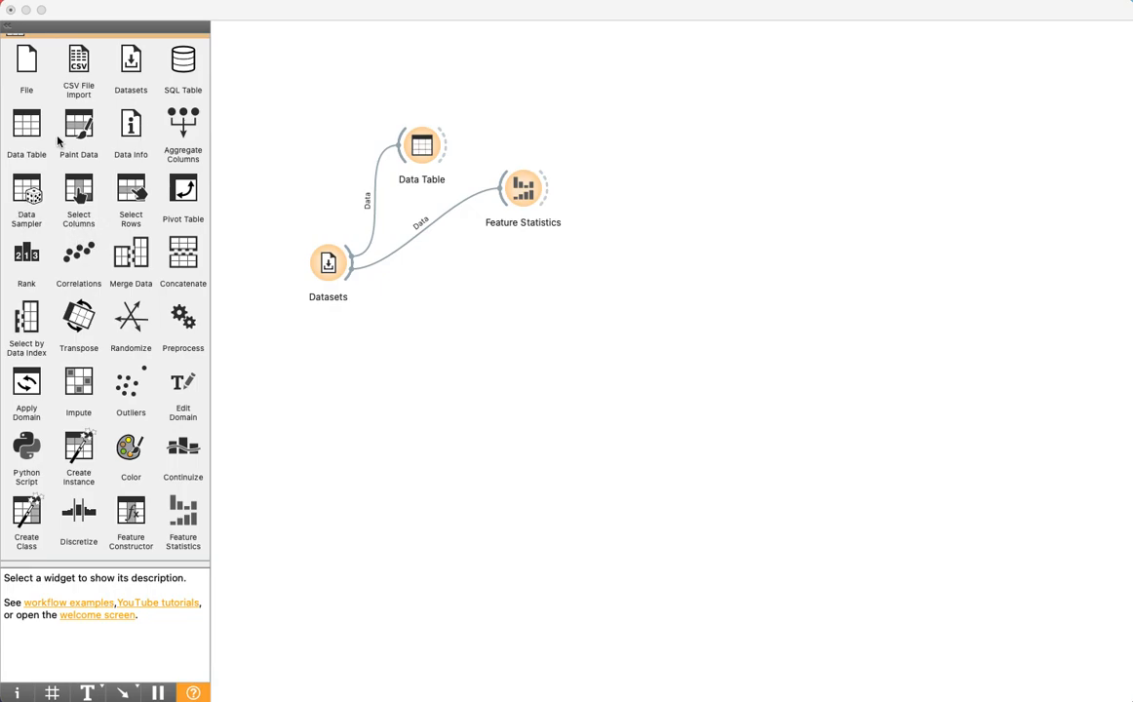
Add a Correlations widget to the workflow, feed it from Datasets and open its results
drag(76, 248, 449, 295)
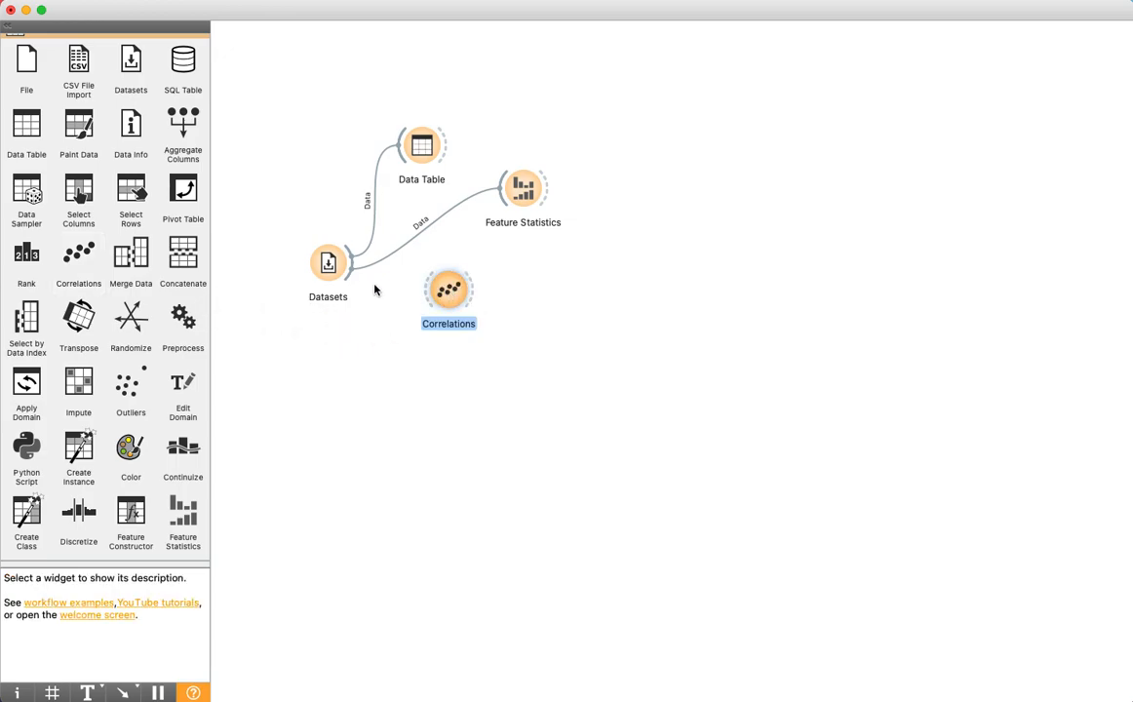
drag(349, 276, 429, 304)
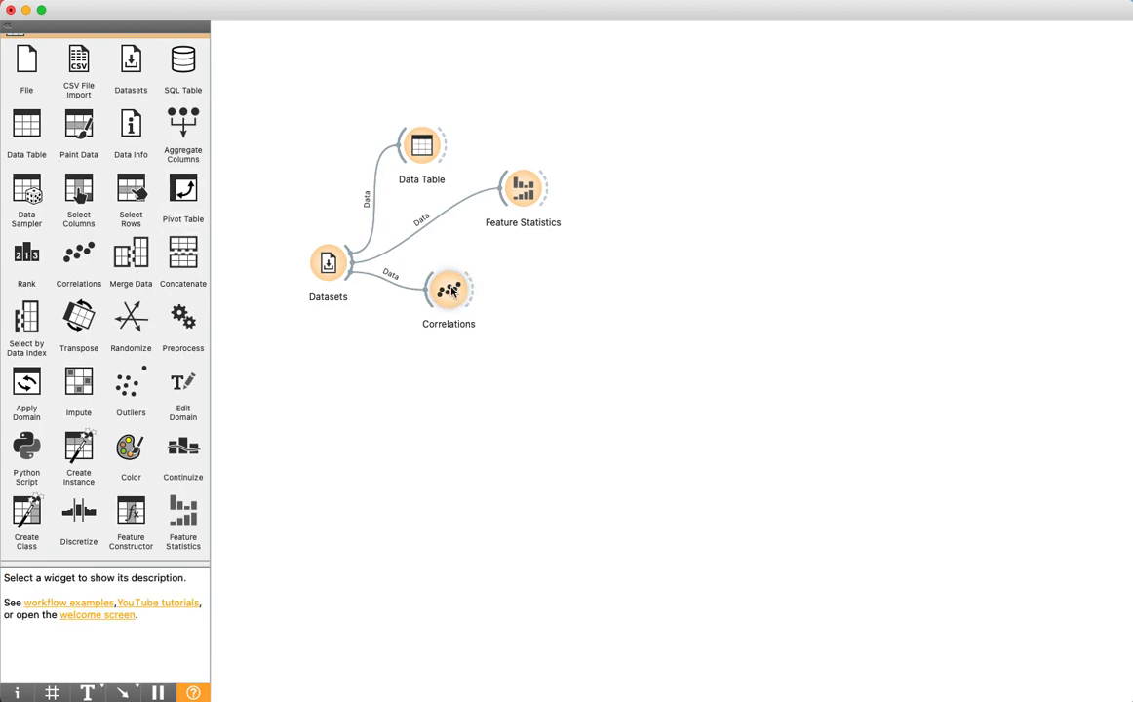
double_click(451, 290)
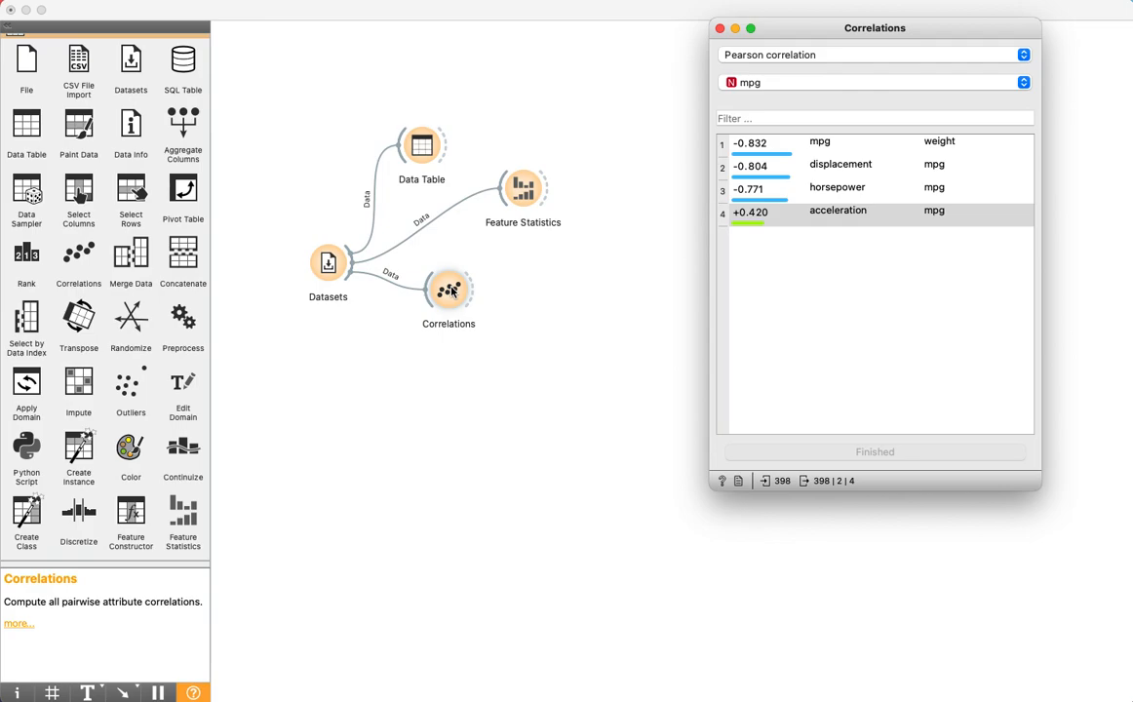
Review the Pearson correlations for displacement, acceleration and weight in turn, and close the Correlations window
click(776, 83)
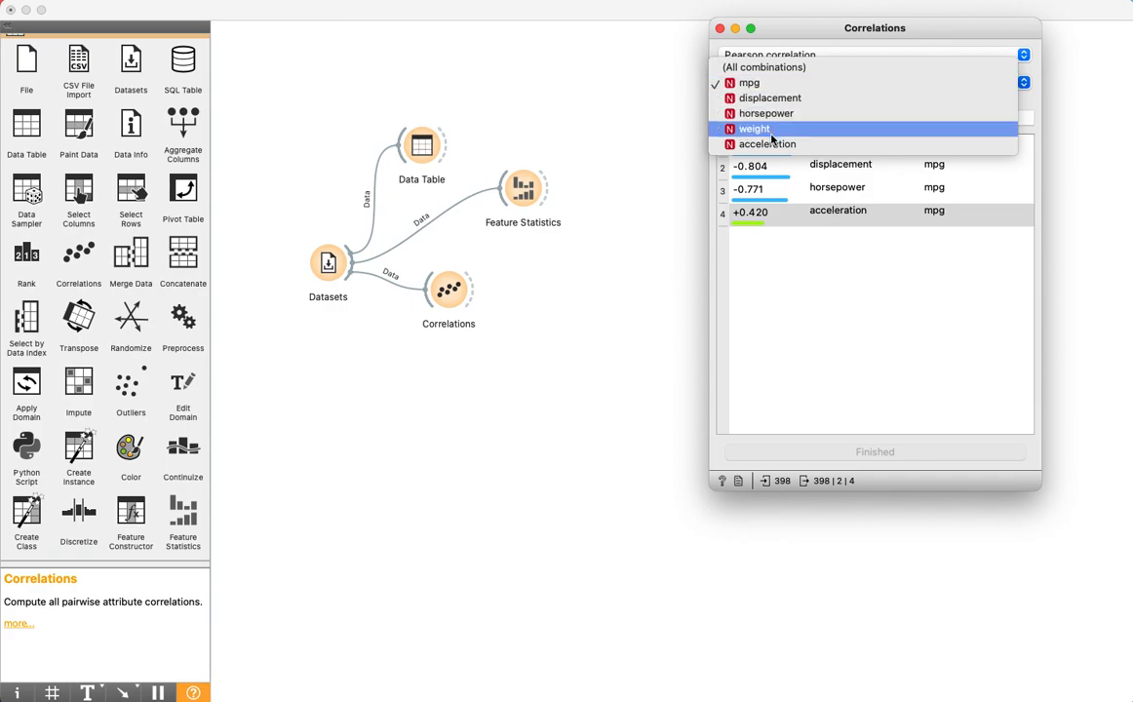
click(770, 97)
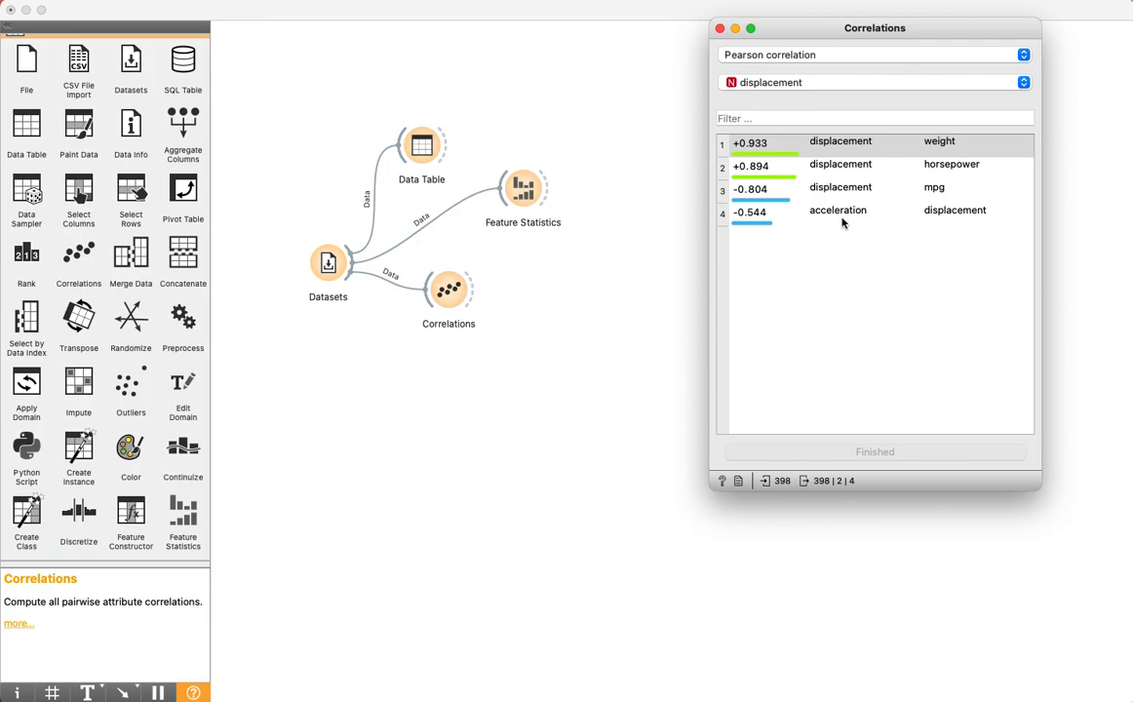
click(816, 84)
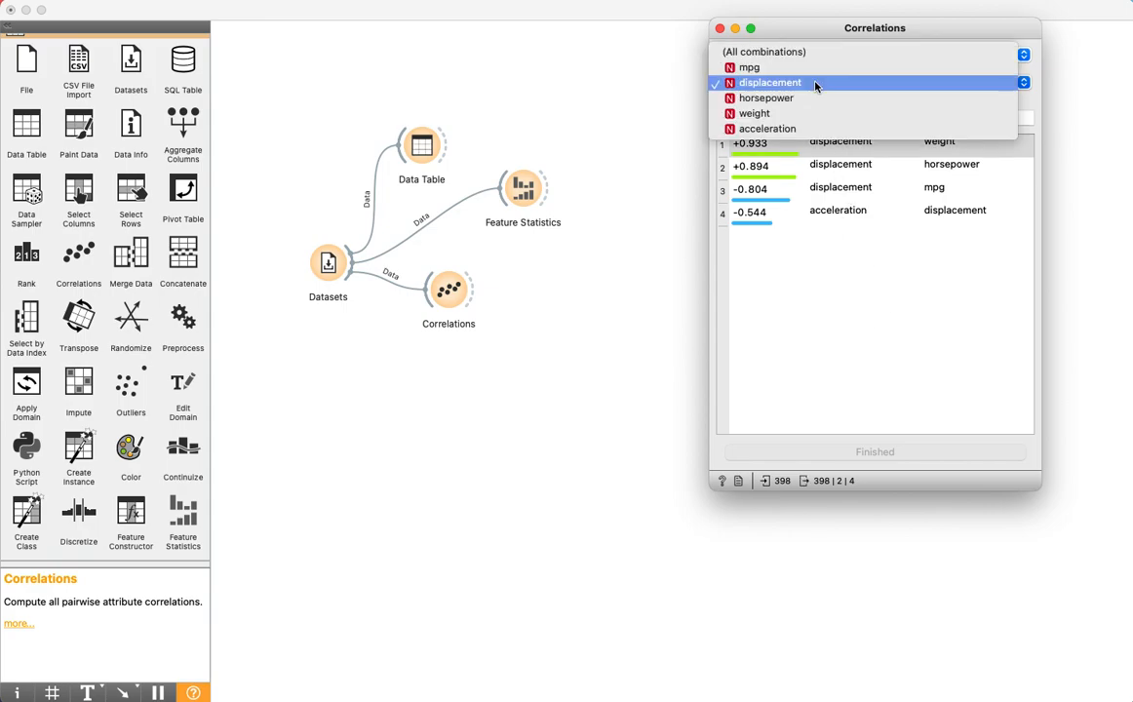
click(806, 128)
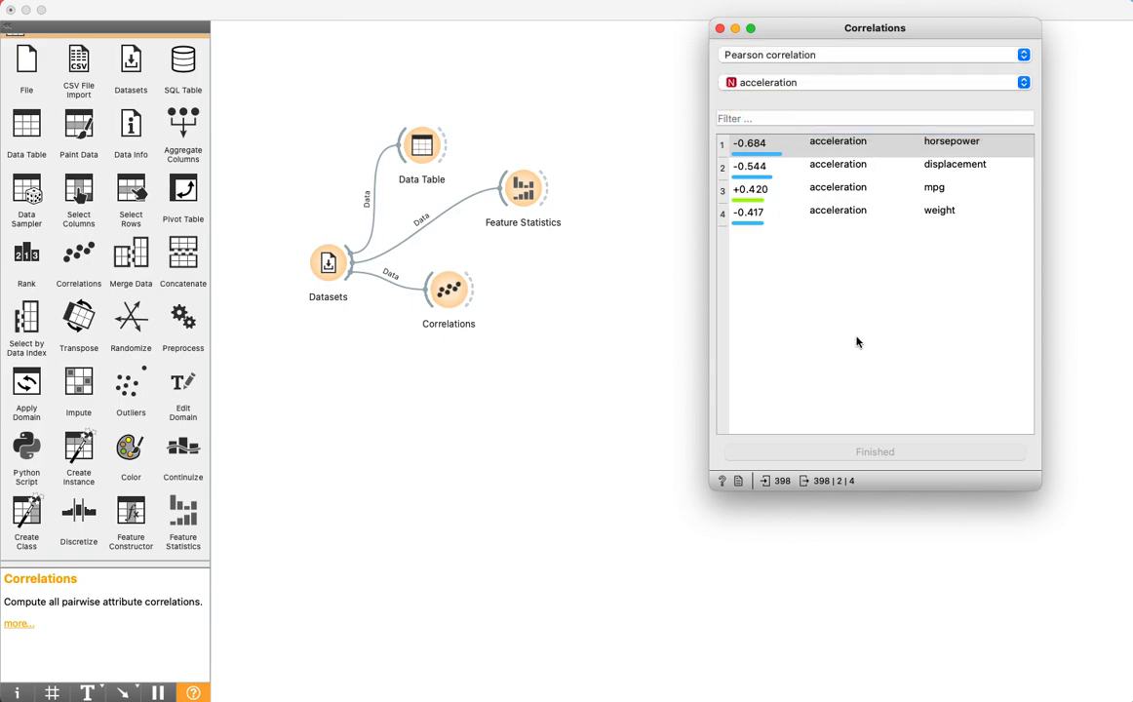
click(809, 84)
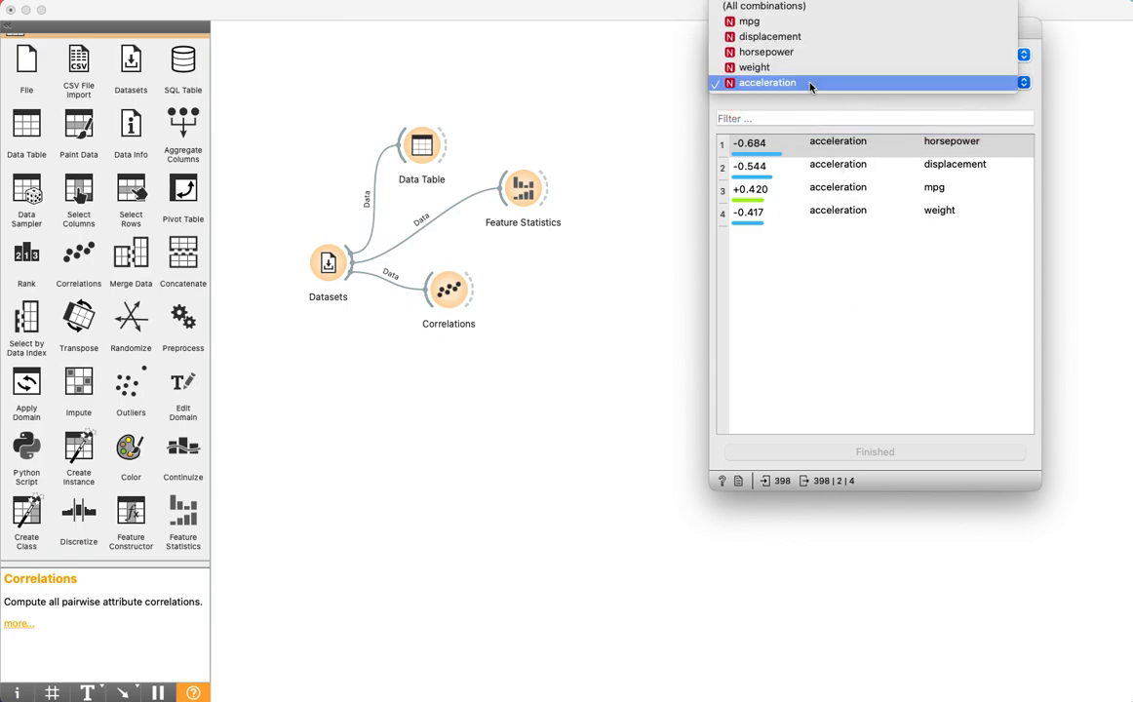
click(805, 68)
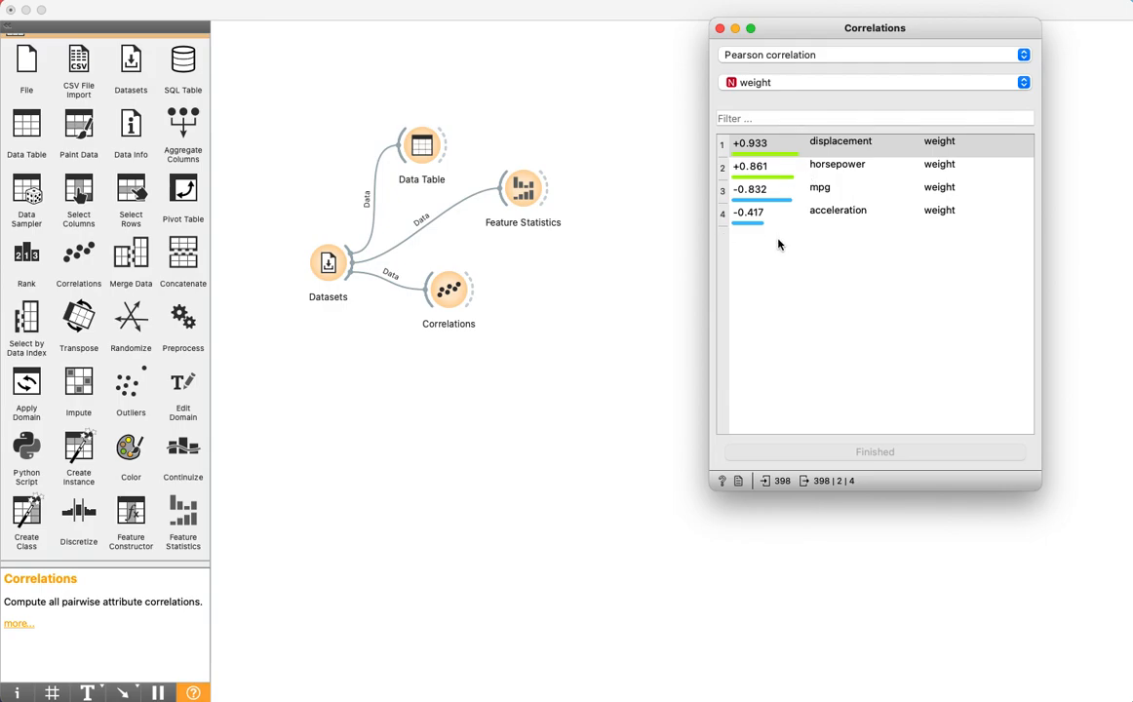
click(720, 28)
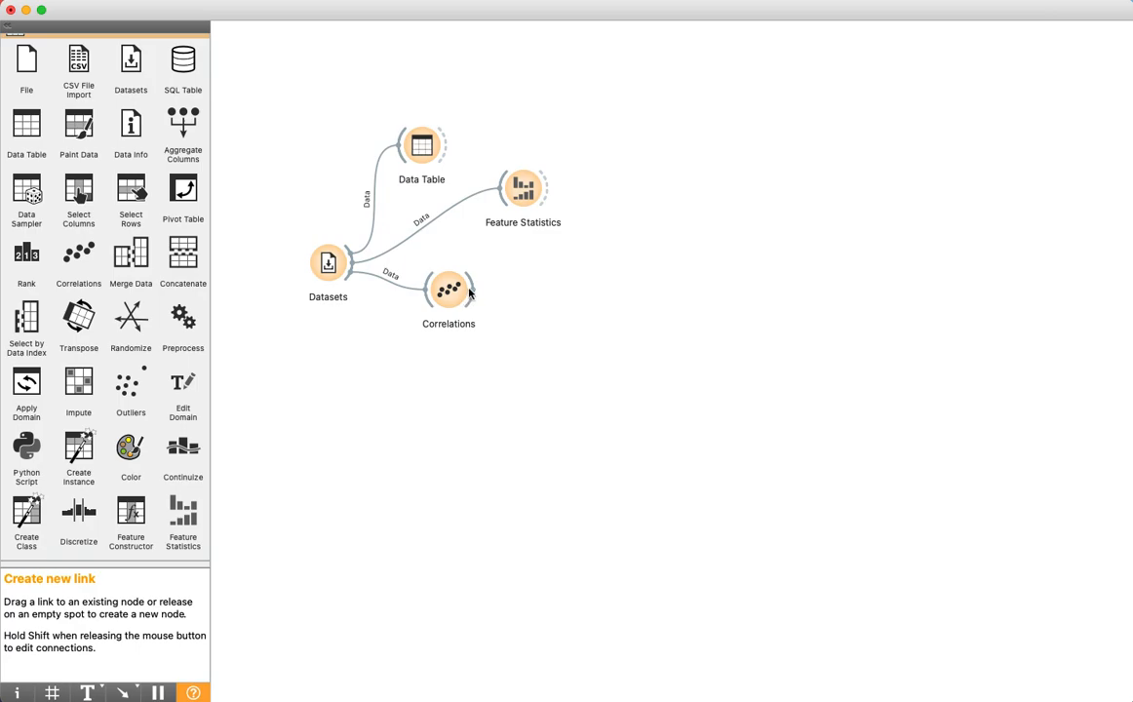
Shift the Correlations widget up to make room and add a Scatter Plot widget below it, fed from Datasets
drag(452, 297, 488, 278)
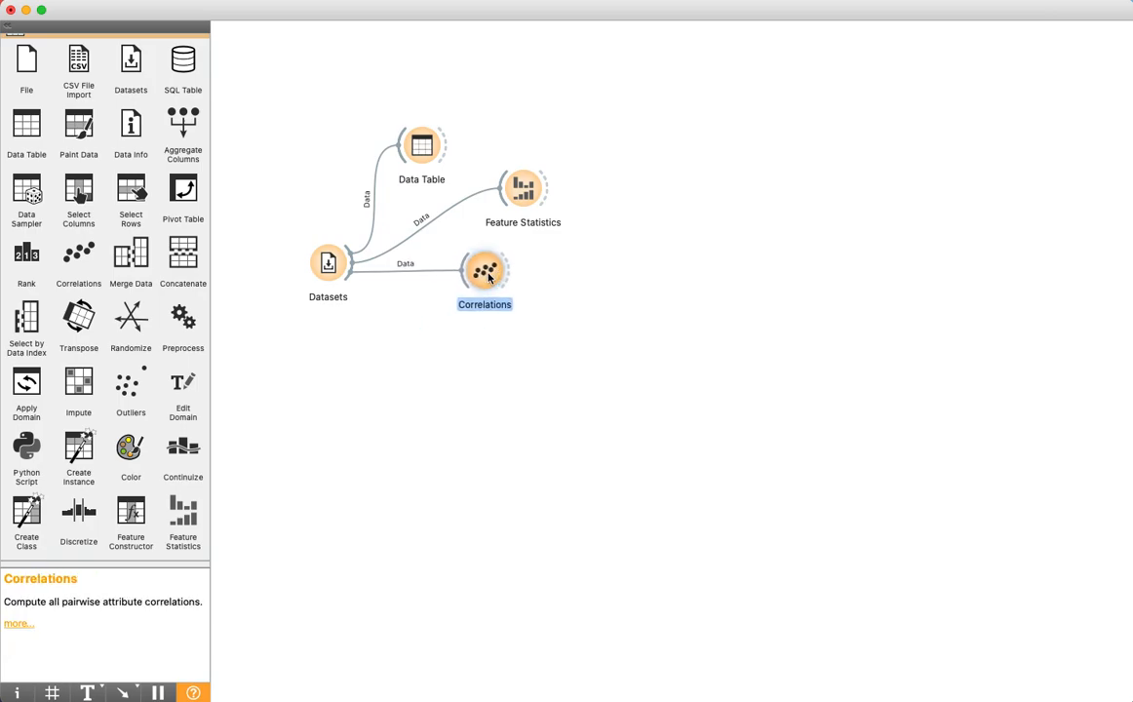
scroll(182, 388, down, 2)
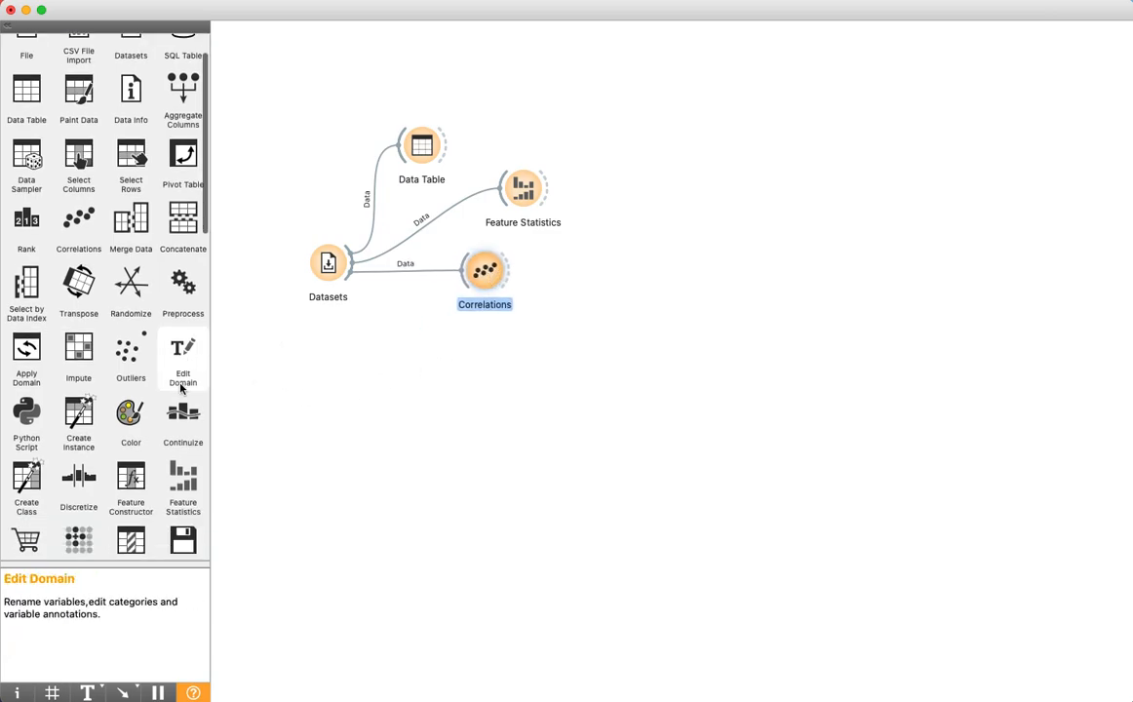
scroll(181, 388, down, 10)
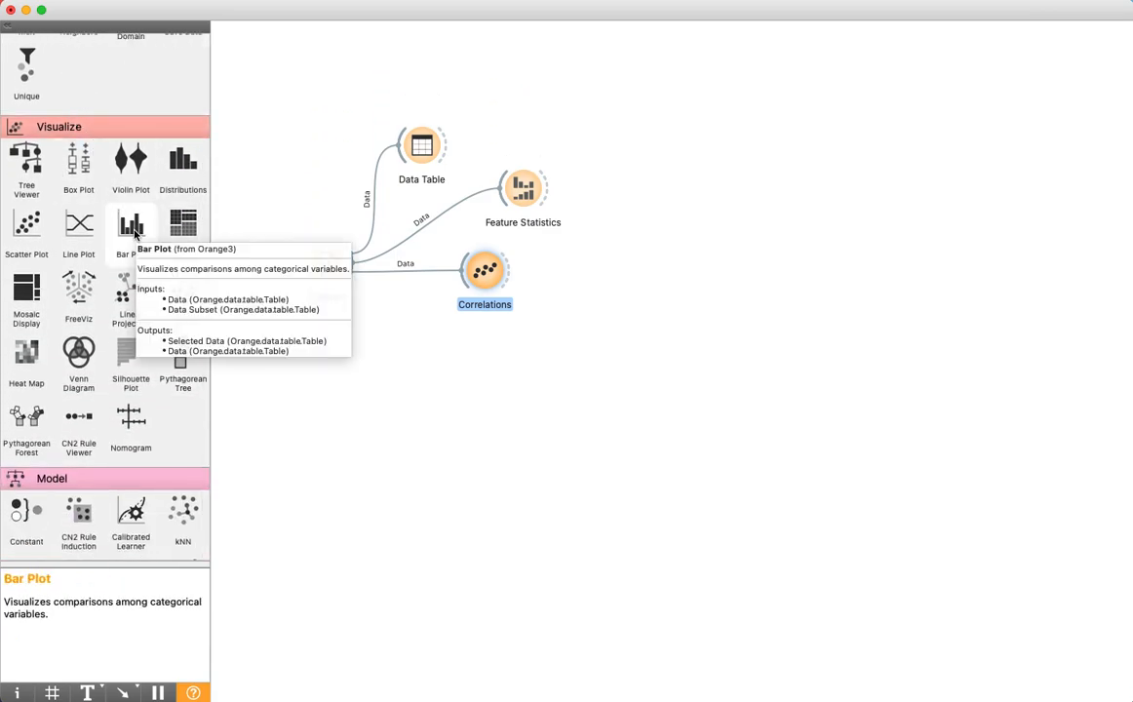
drag(26, 227, 525, 382)
drag(351, 263, 500, 389)
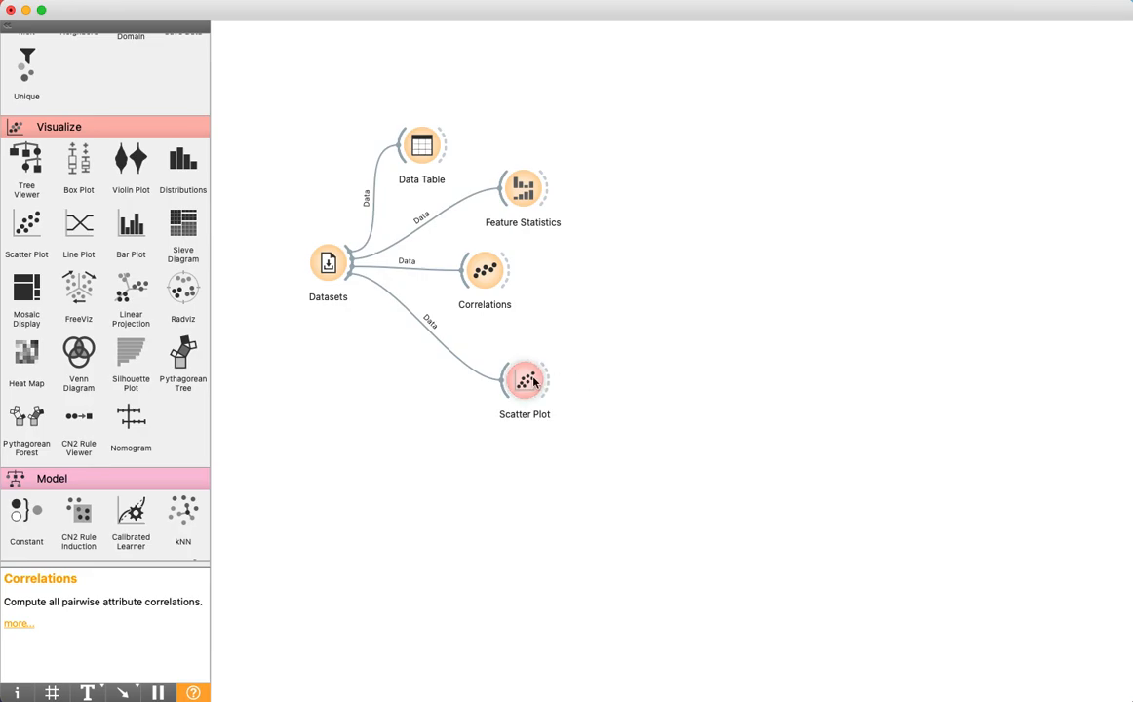
Open the scatter plot and set its points to (Same color) and (Same shape)
double_click(530, 381)
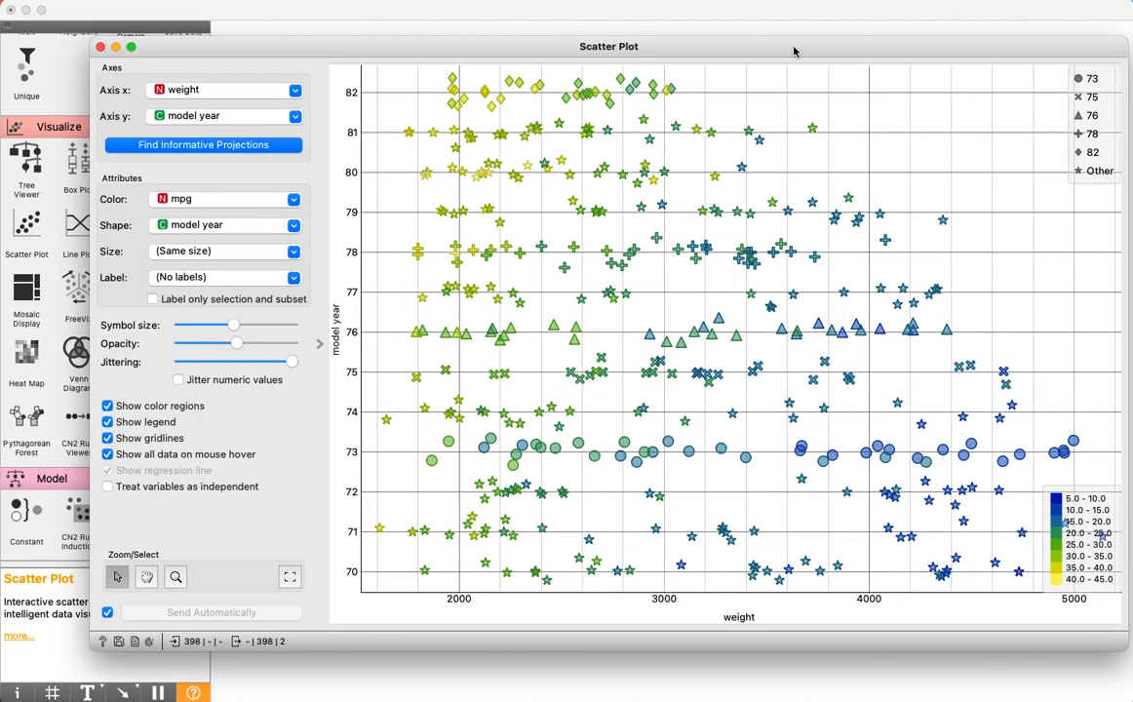
drag(727, 46, 701, 44)
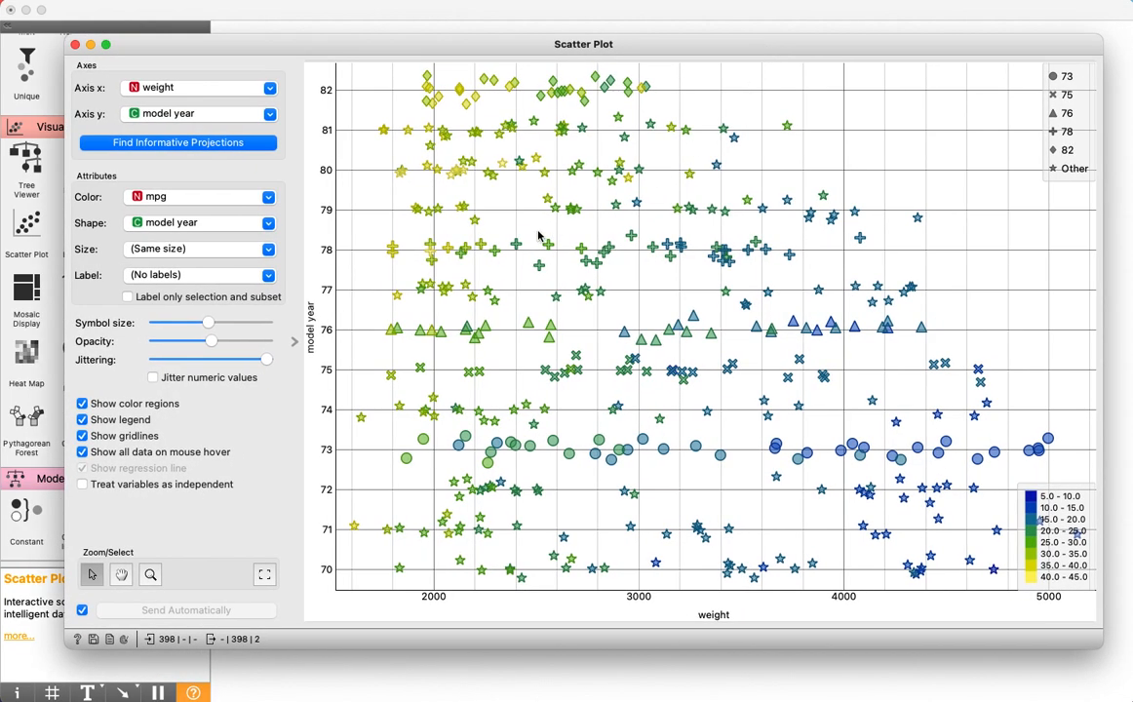
click(191, 196)
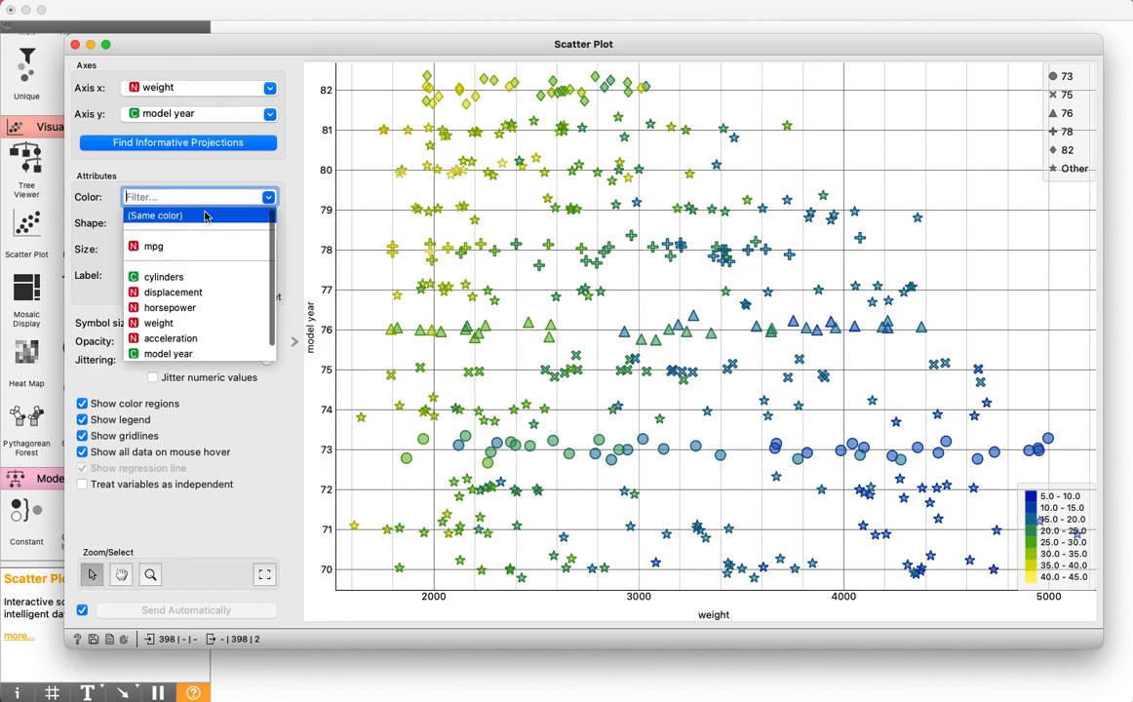
click(201, 225)
click(201, 224)
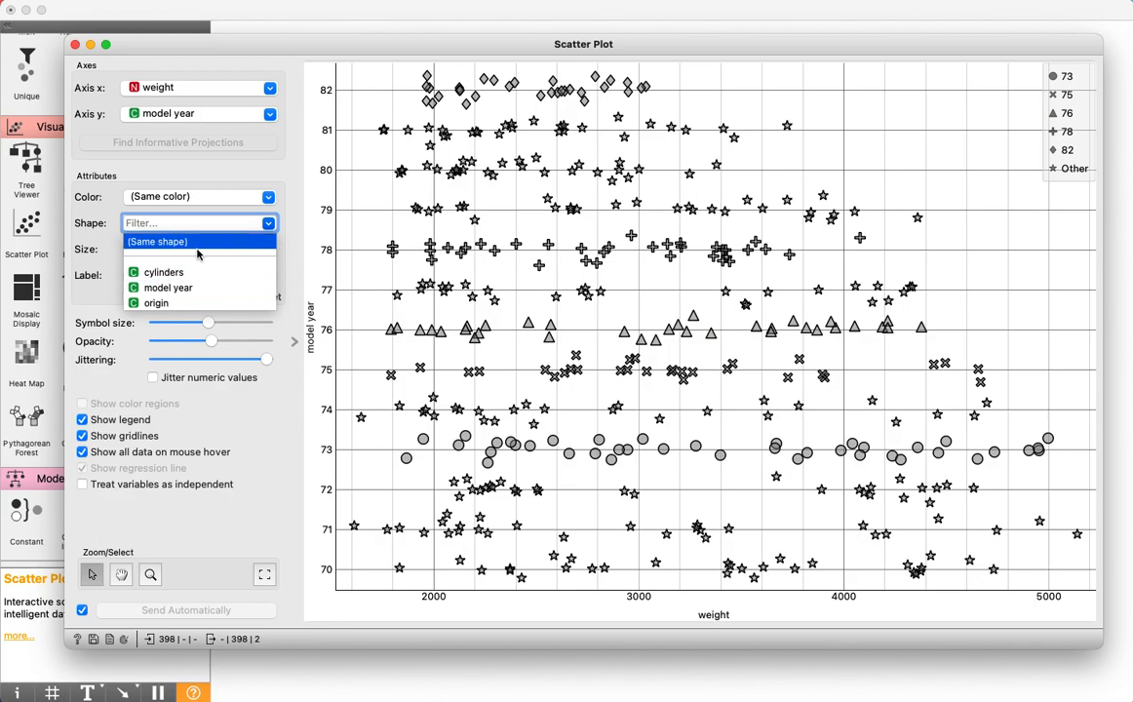
click(191, 241)
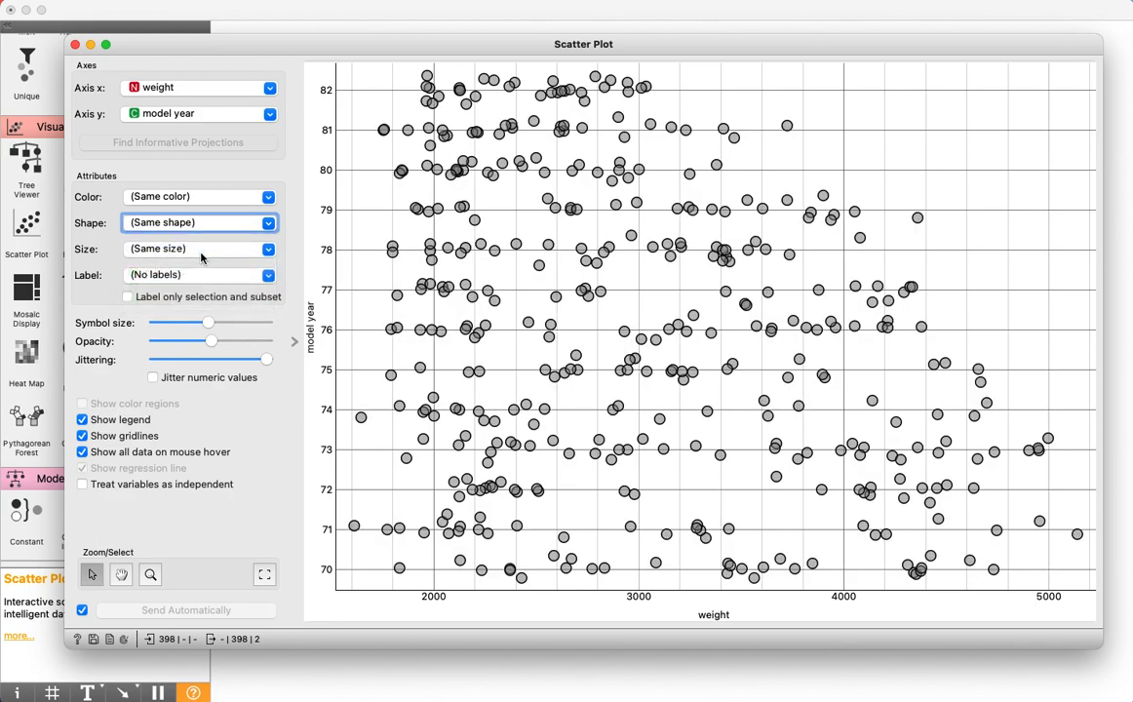
Plot weight on the x axis against mpg on the y axis
click(234, 90)
click(195, 153)
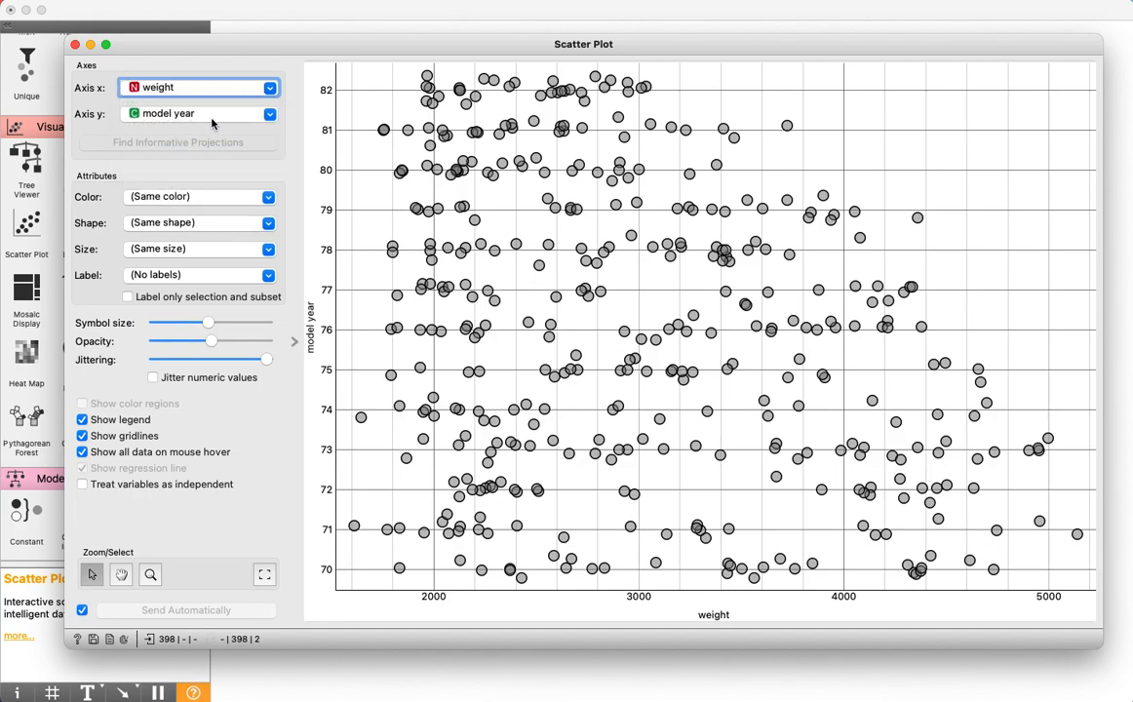
click(212, 115)
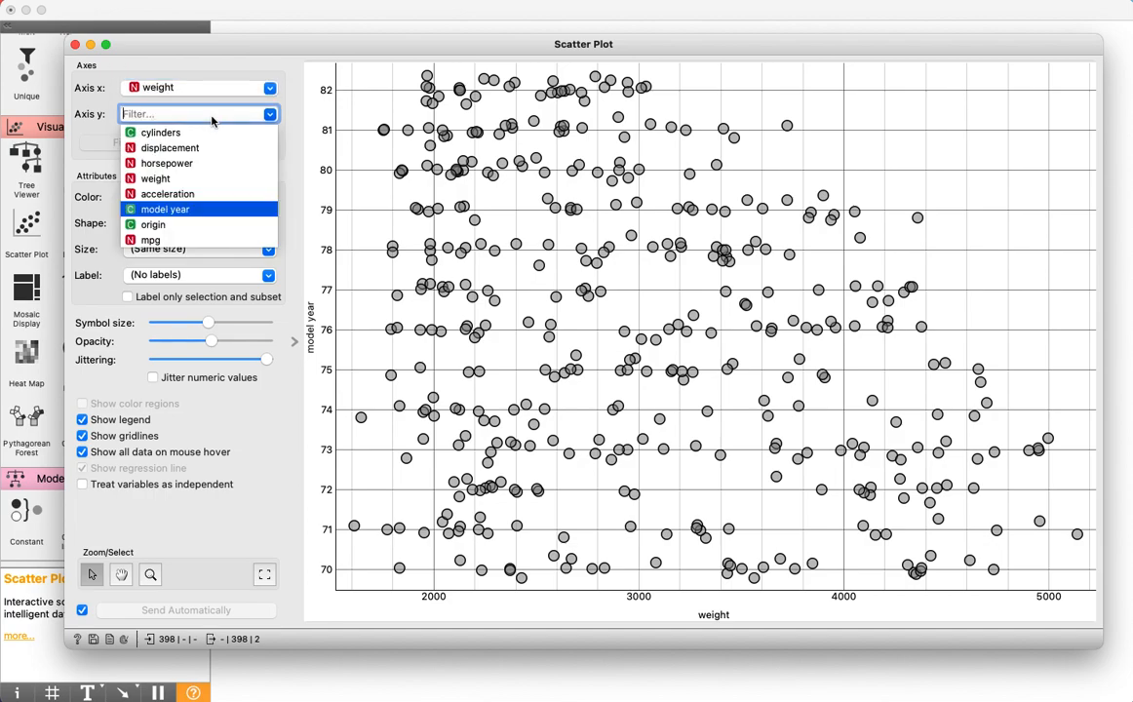
click(199, 240)
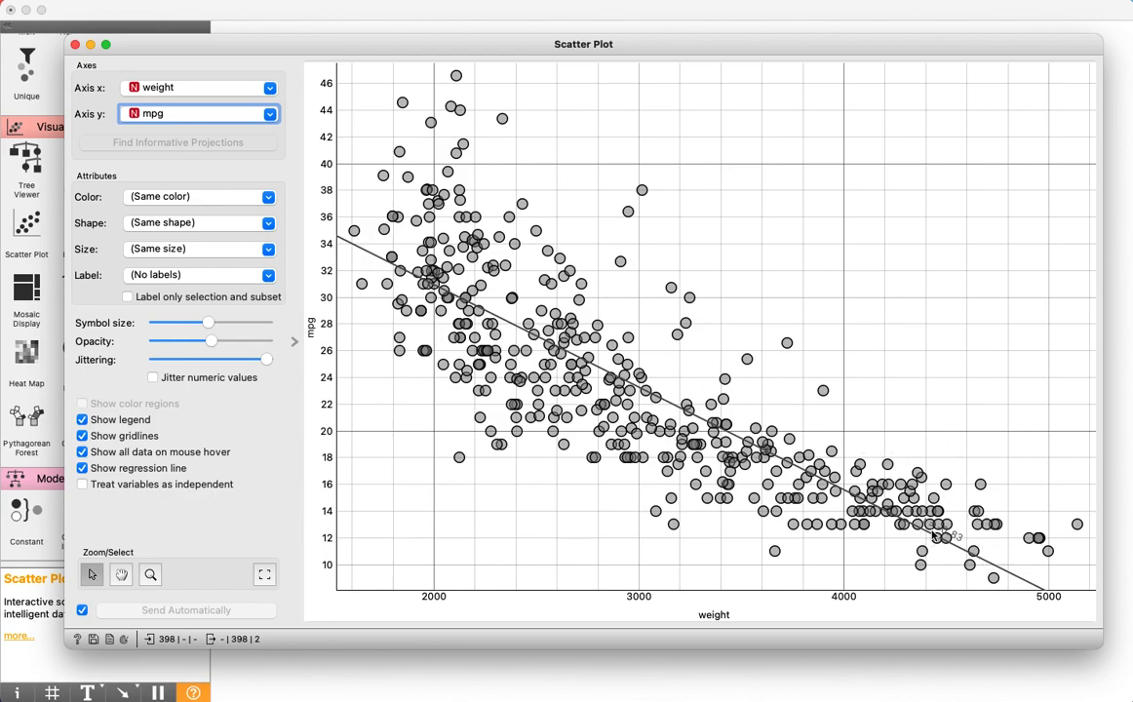
Color the weight–mpg points by cylinders and examine the groups and their regression lines
scroll(968, 542, up, 1)
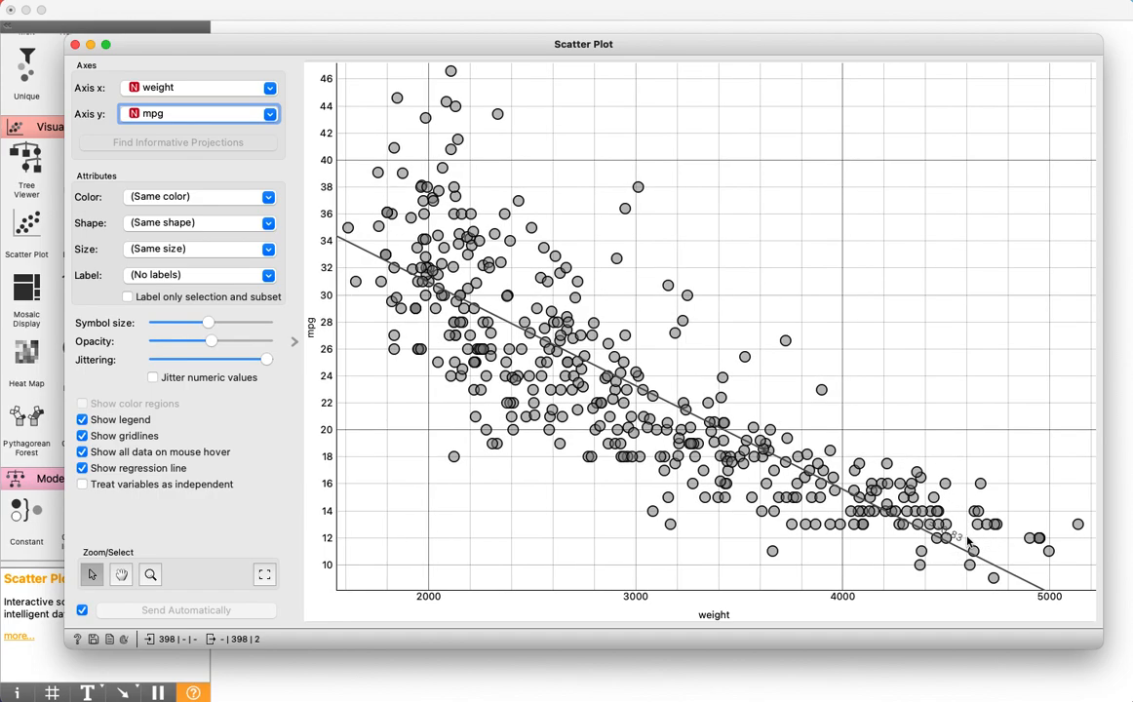
scroll(968, 542, up, 1)
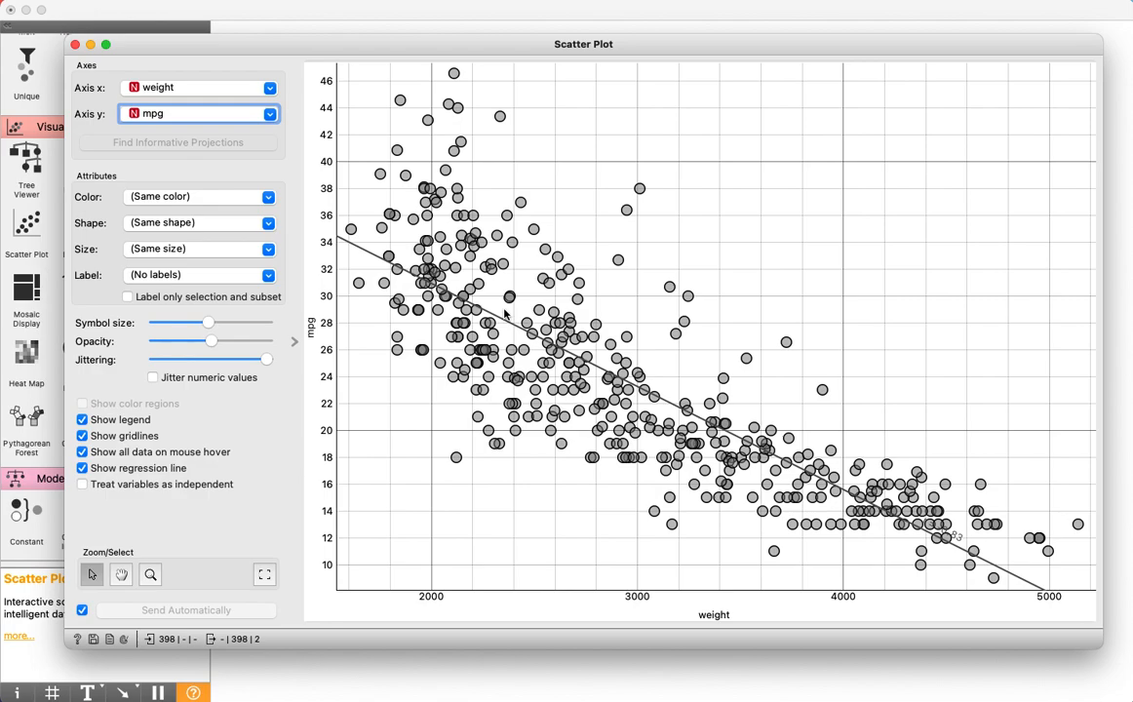
click(190, 199)
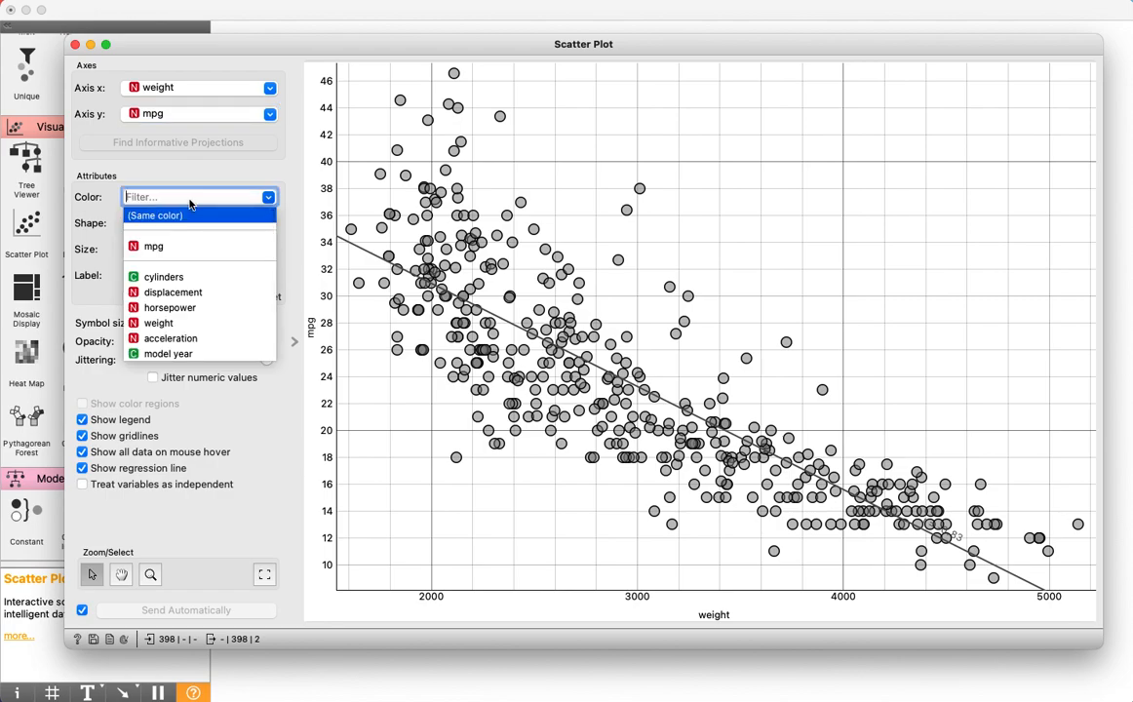
click(190, 278)
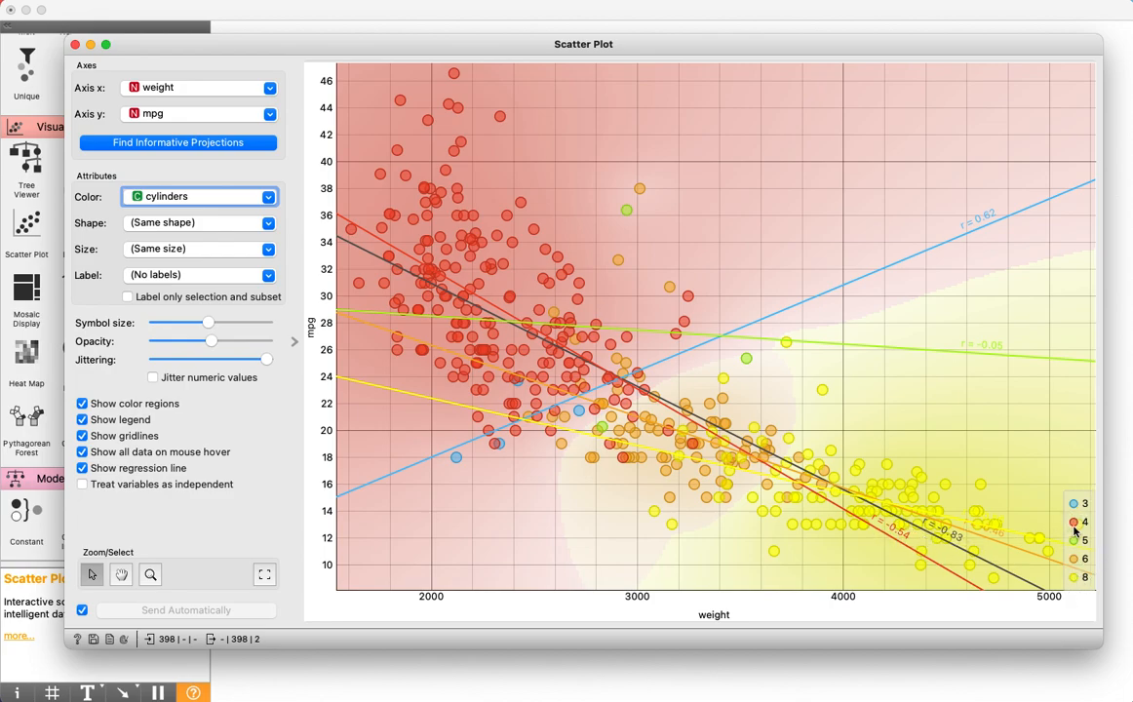
mouse_move(1076, 532)
Reset the points to (Same color) to view the overall trend, and color them by model year
click(166, 196)
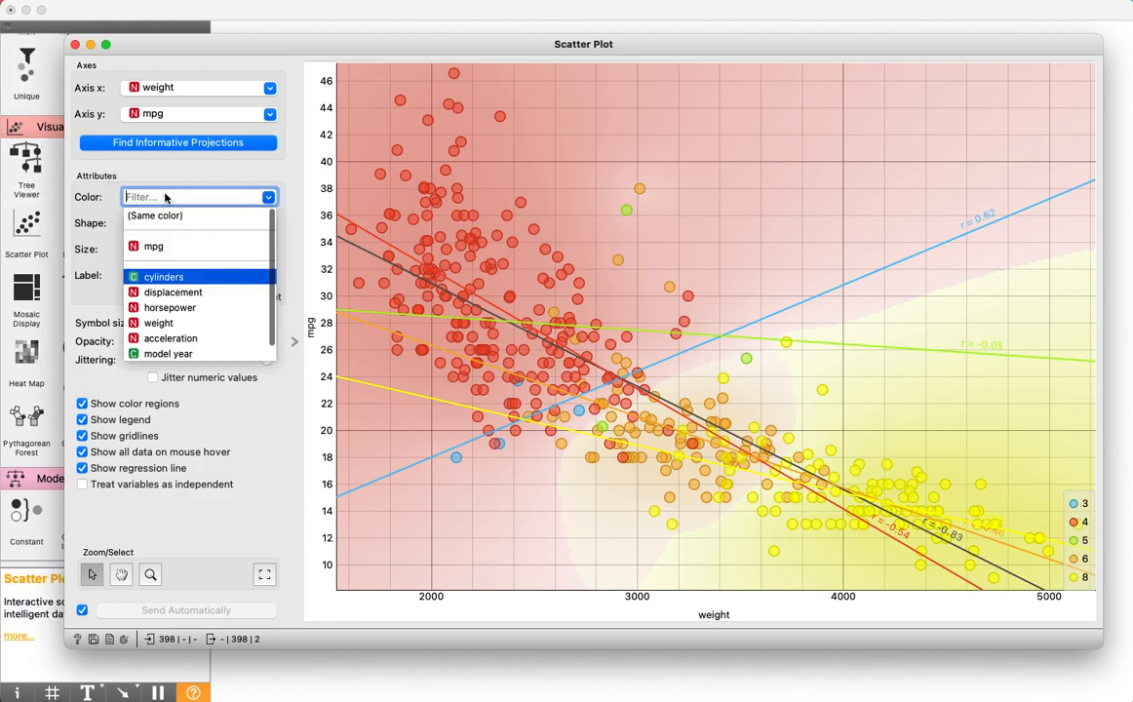
click(166, 215)
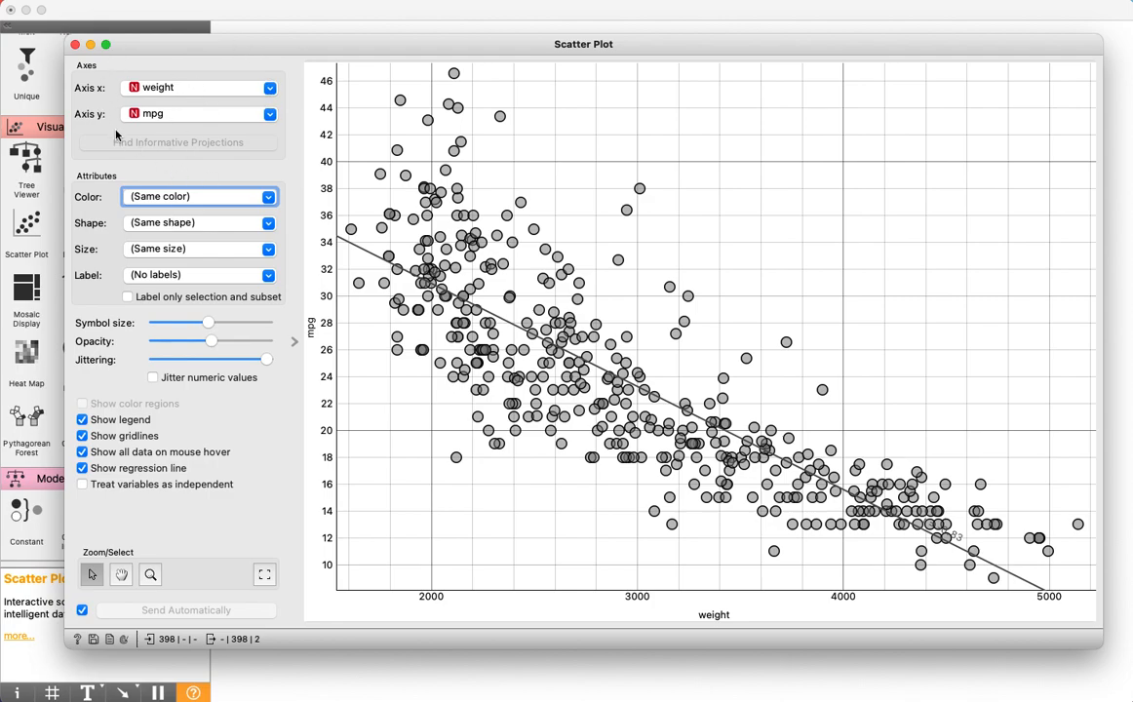
click(159, 197)
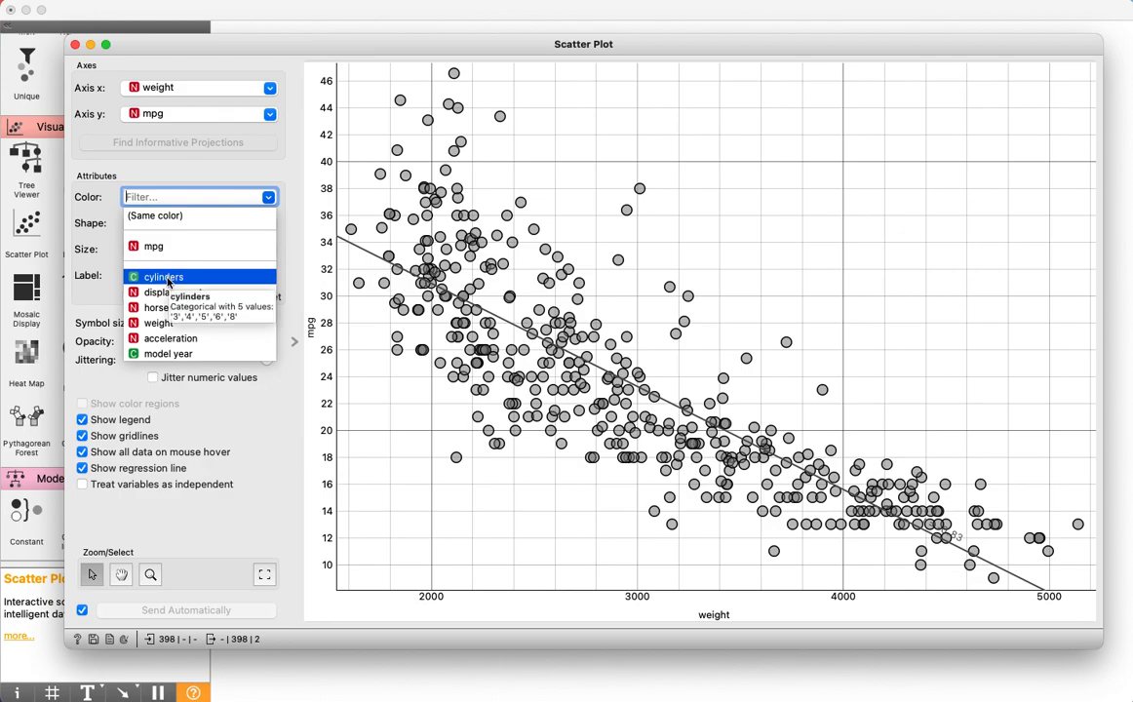
click(171, 353)
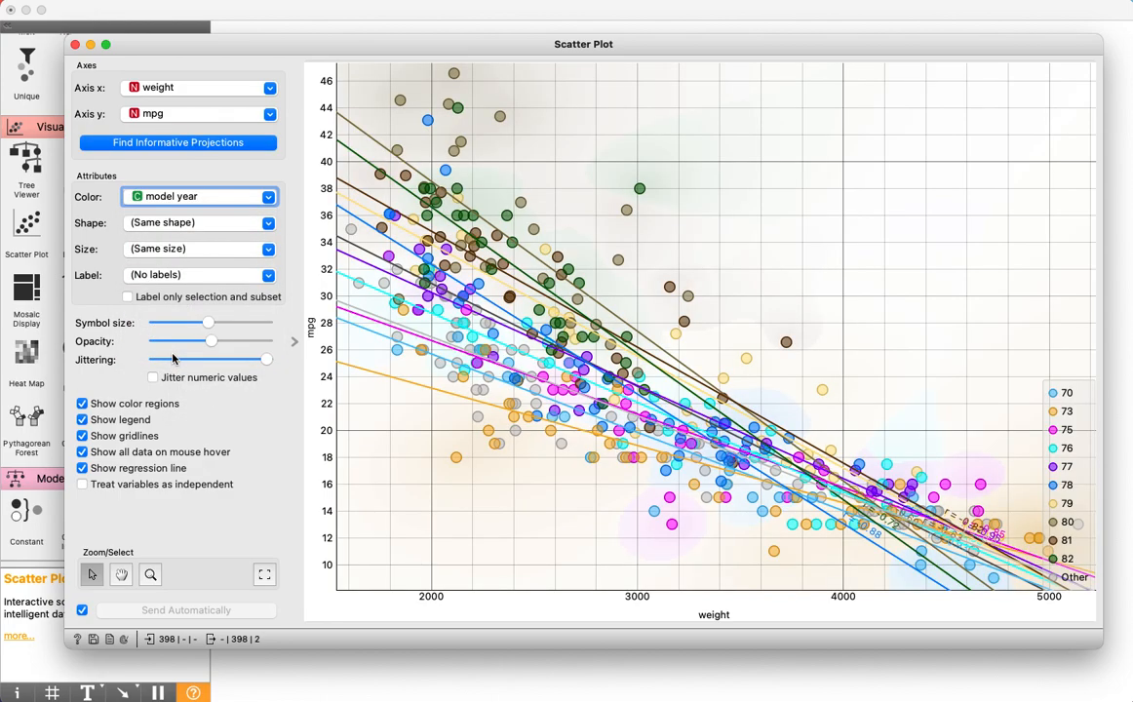